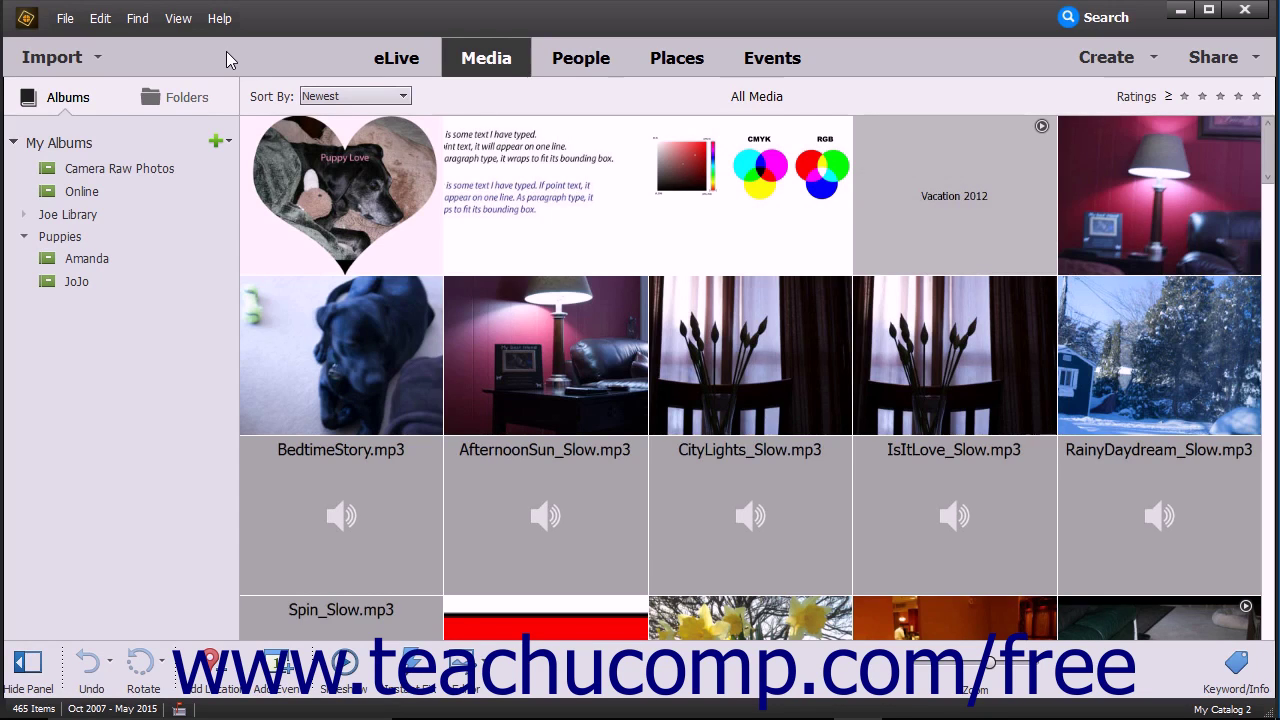
- Open the File menu over the All Media grid to list the import and catalog commands
left_click(279, 28)
left_click(65, 20)
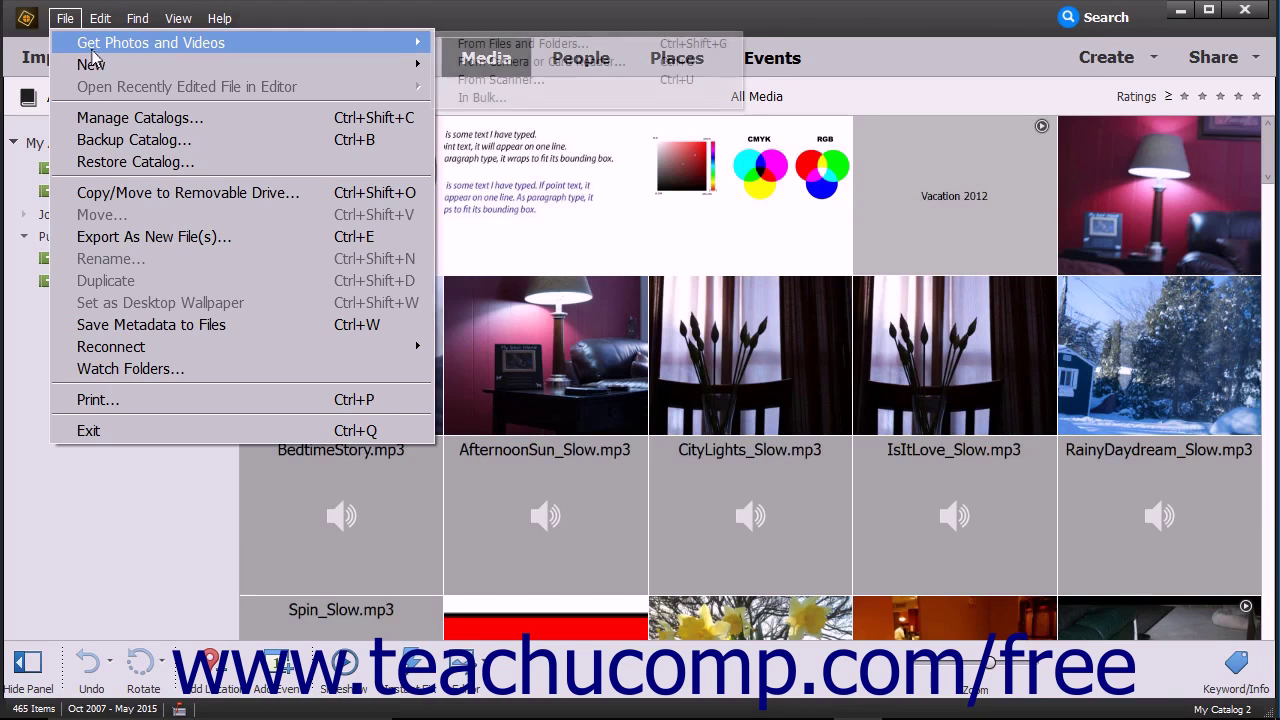
- Open File > Manage Catalogs to show My Catalog and My Catalog 2 in the Catalog Manager
left_click(107, 122)
left_click(870, 102)
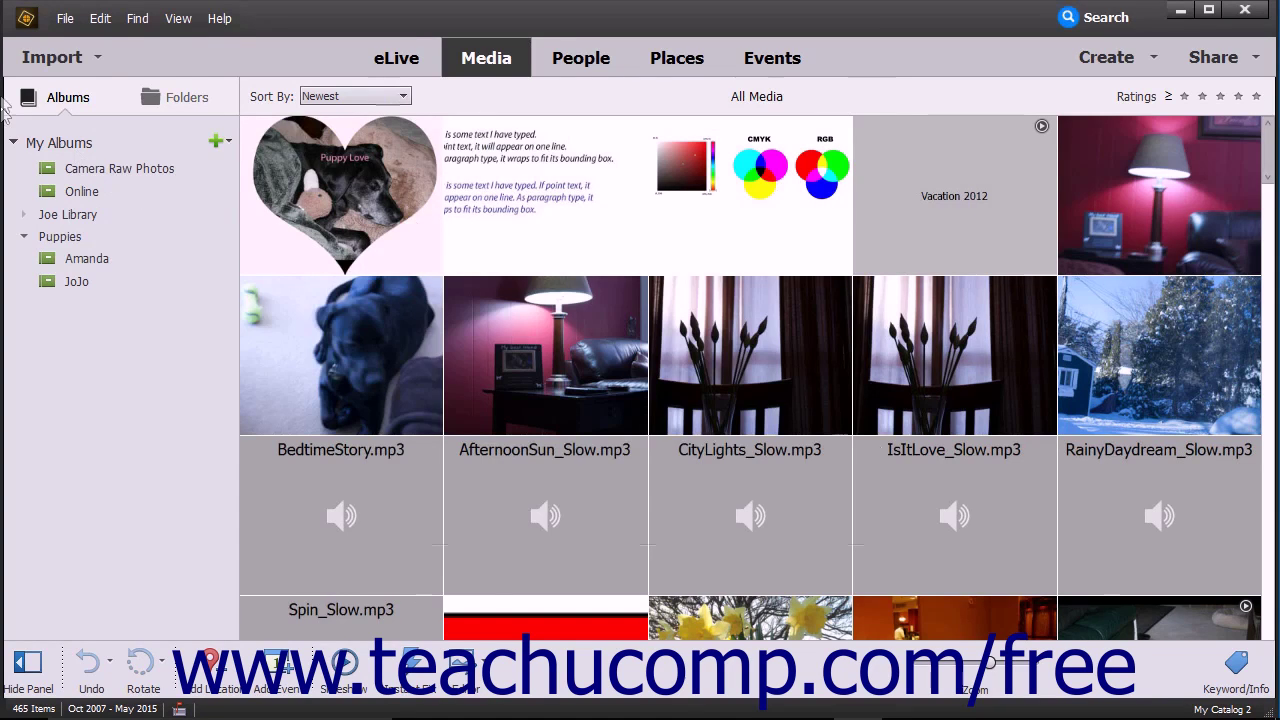
left_click(62, 22)
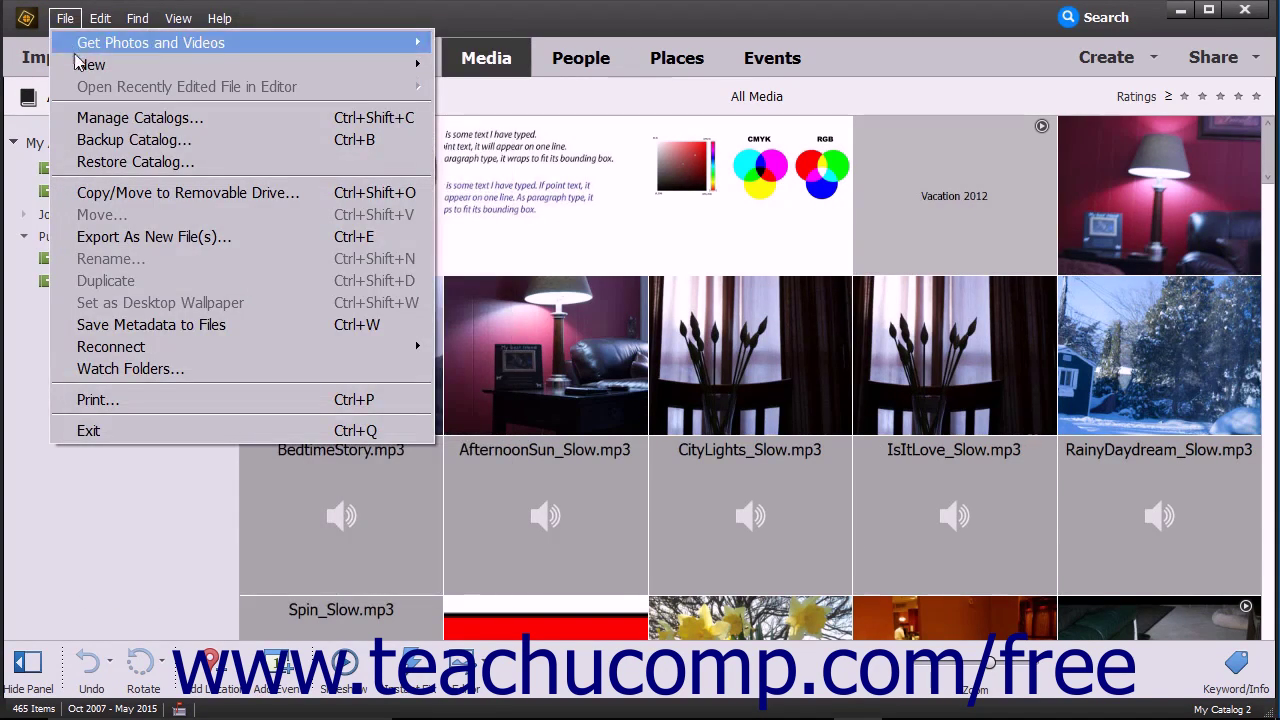
mouse_move(79, 65)
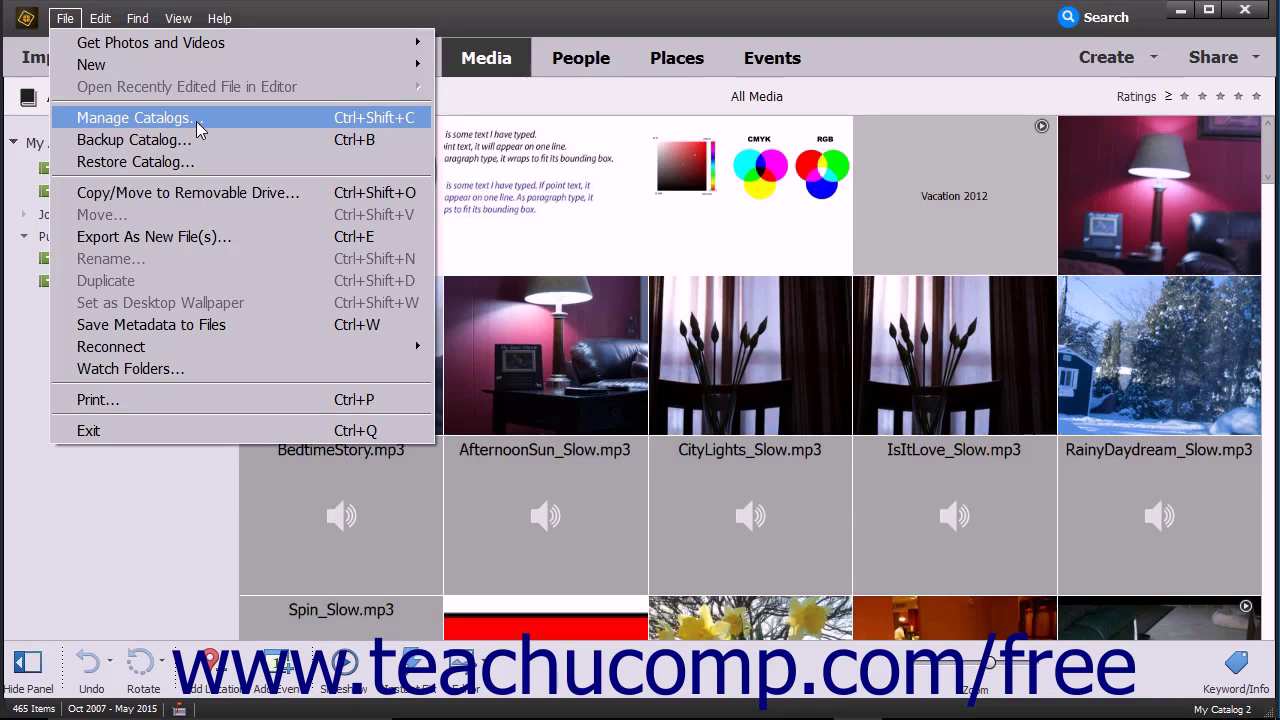
left_click(197, 123)
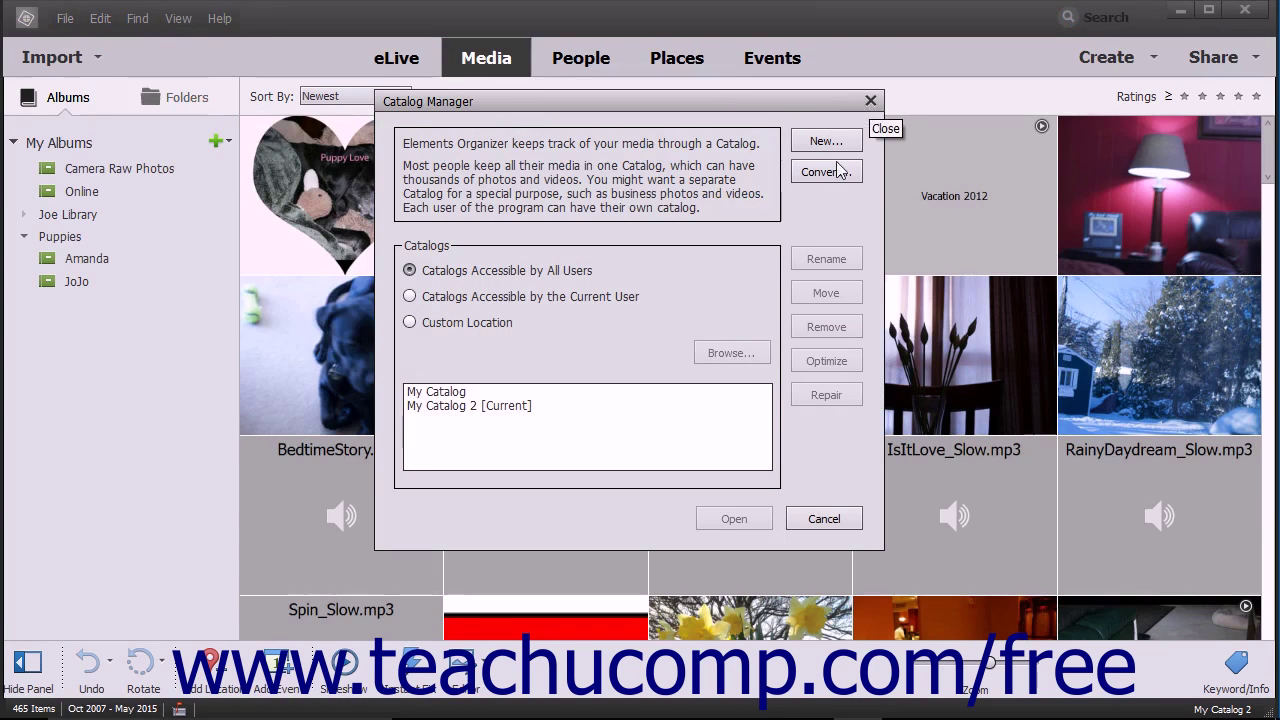
- Cancel the Catalog Manager, reopen it with Ctrl+Shift+C, close it, then open and close the File menu
left_click(815, 518)
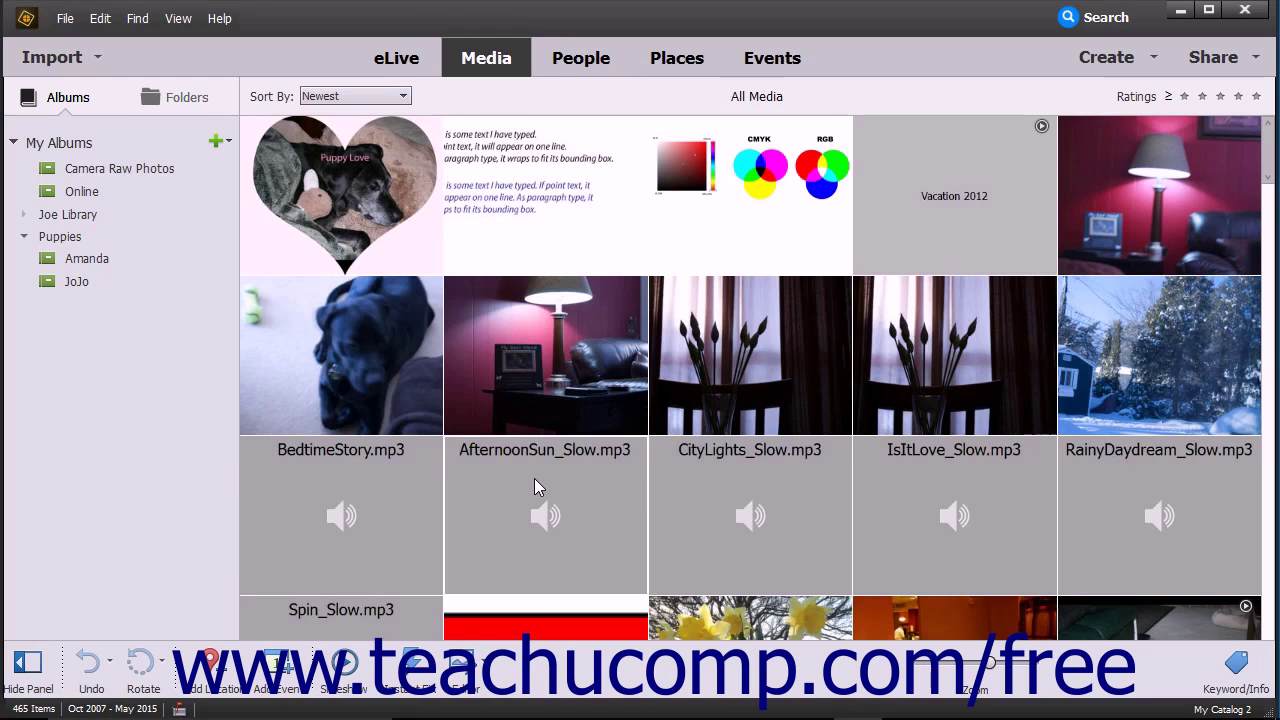
key("ctrl+shift+c")
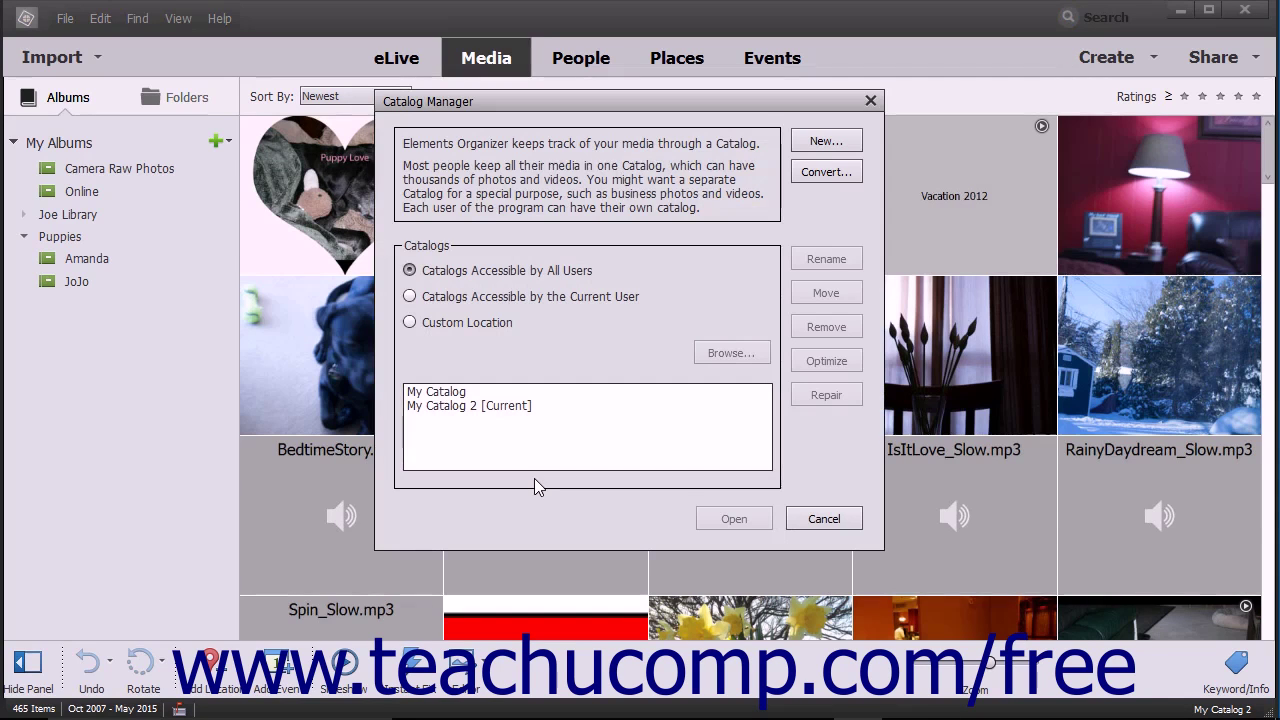
left_click(870, 102)
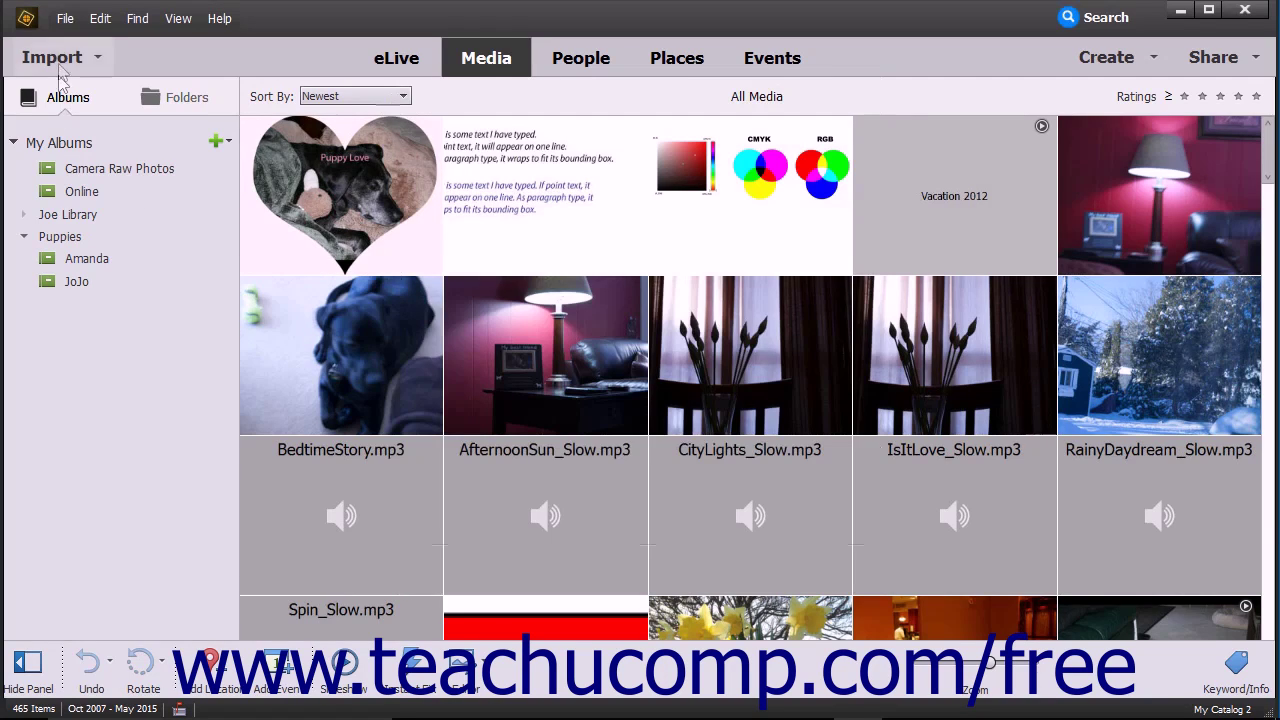
left_click(64, 20)
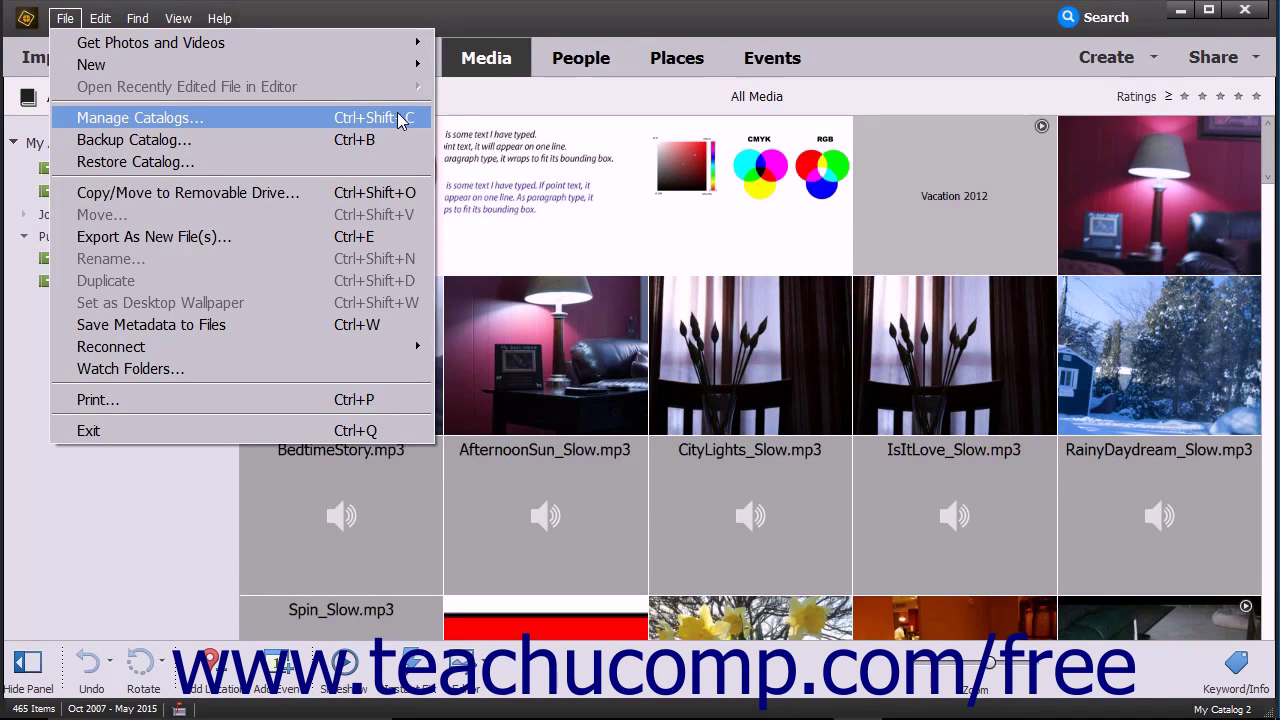
left_click(64, 19)
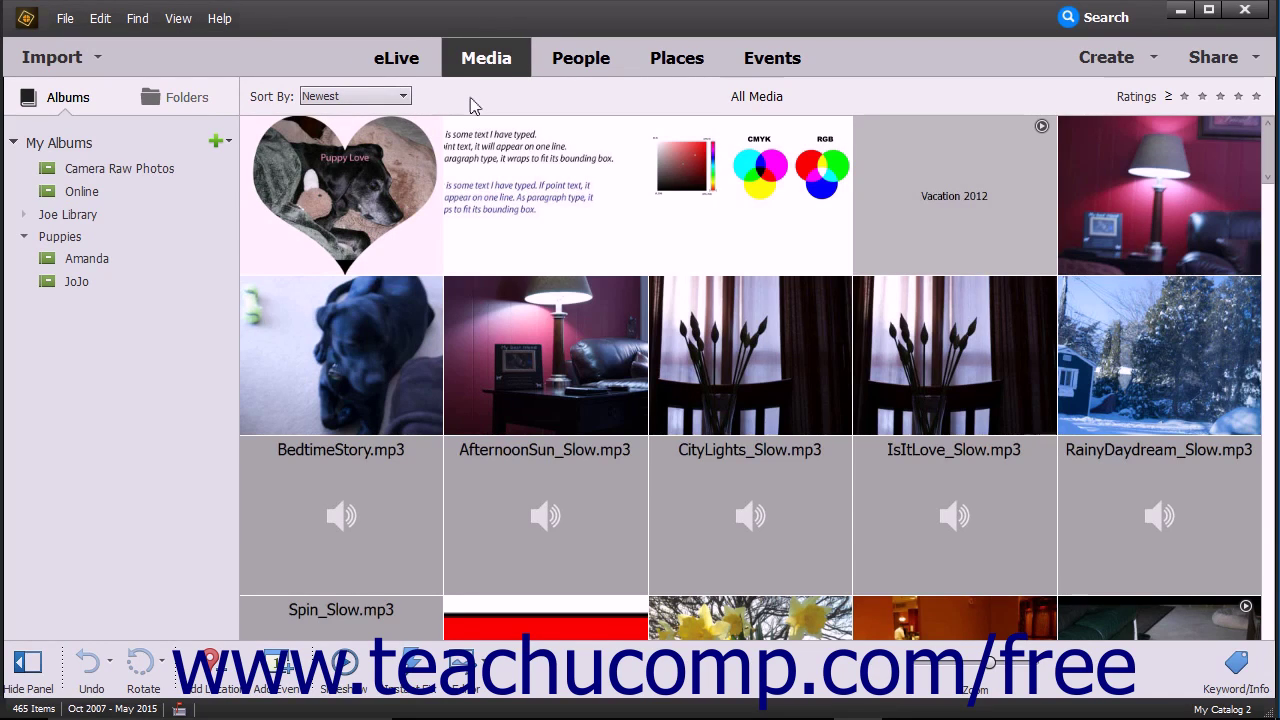
- Close the File menu and review the Import, Create and Share options, returning to the All Media grid
left_click(505, 60)
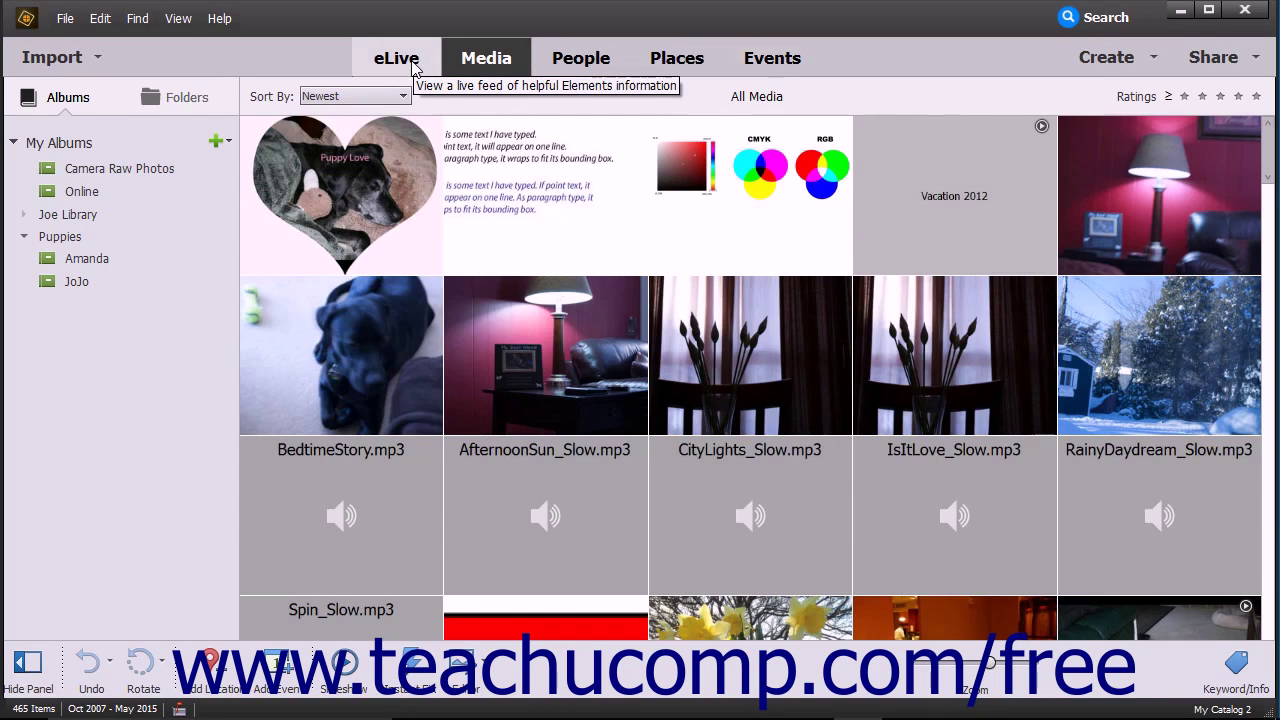
left_click(98, 62)
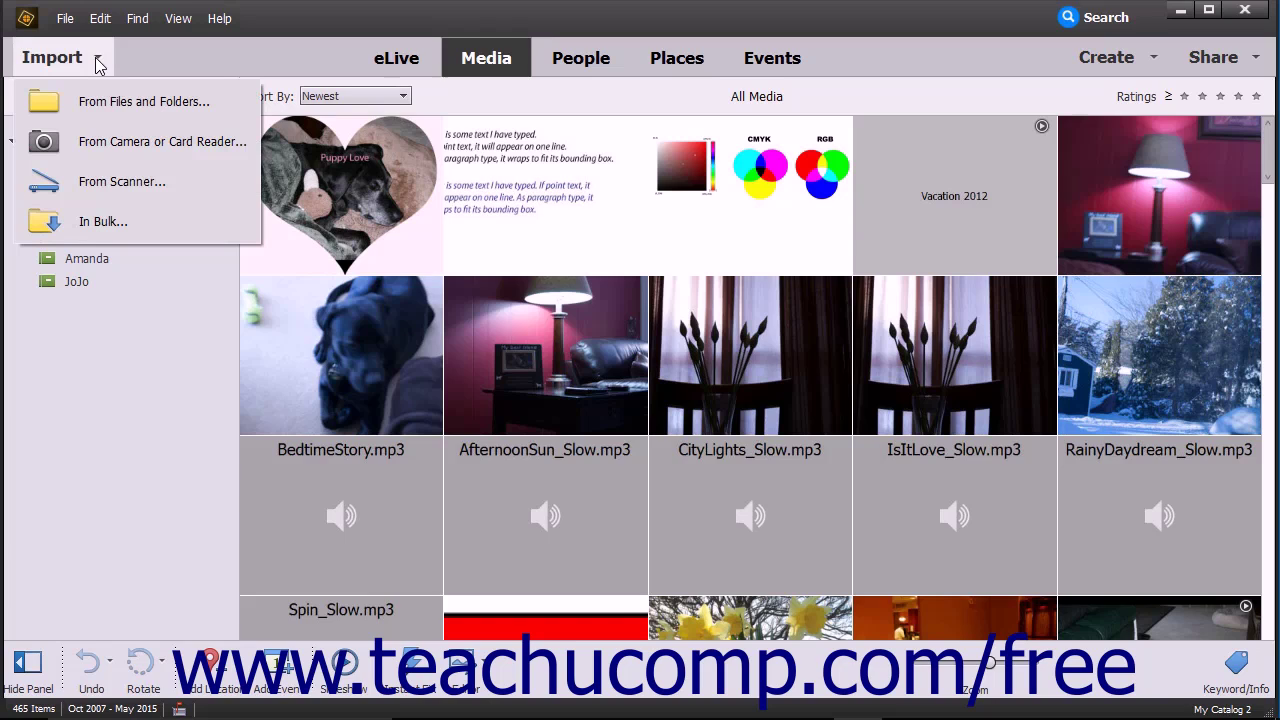
left_click(97, 60)
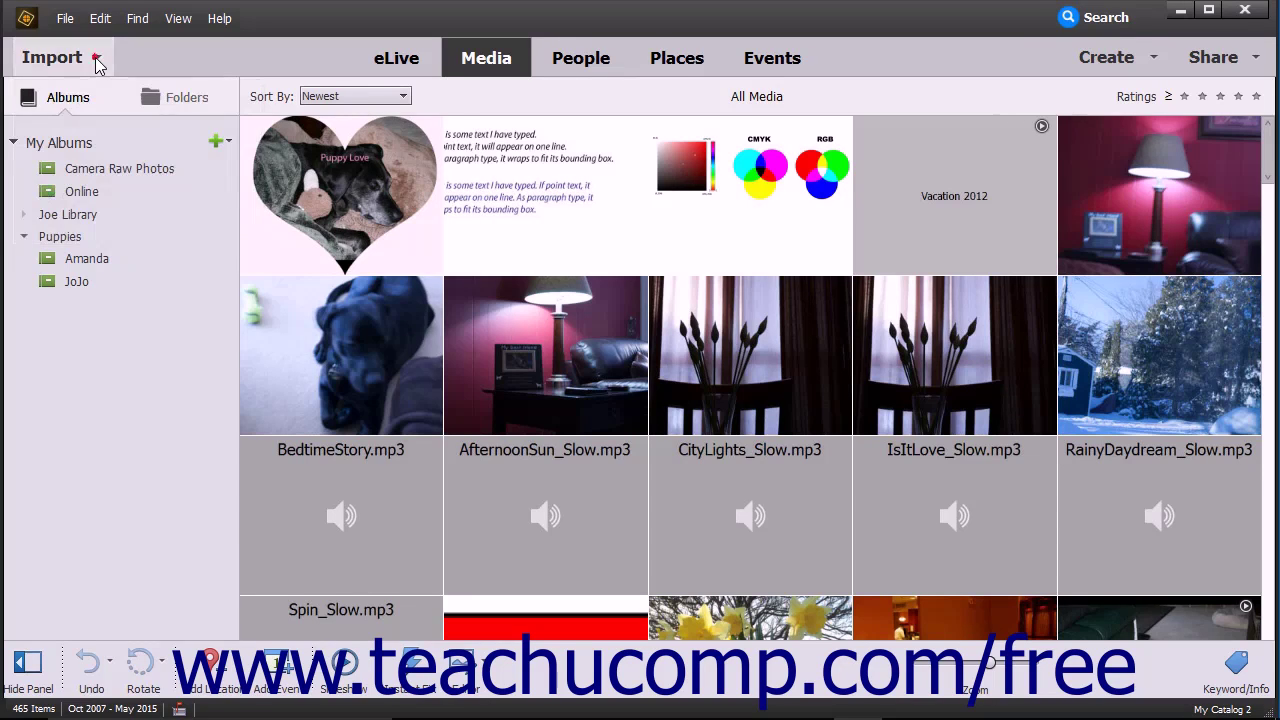
left_click(1104, 58)
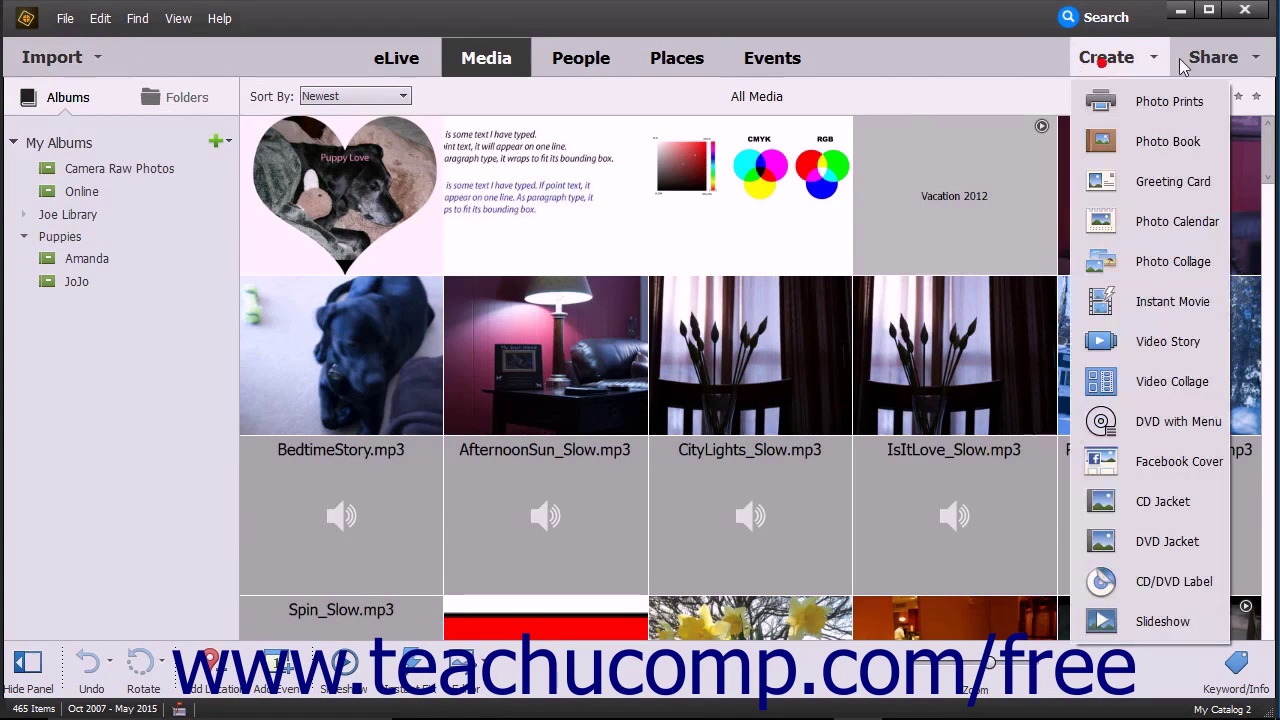
left_click(1210, 59)
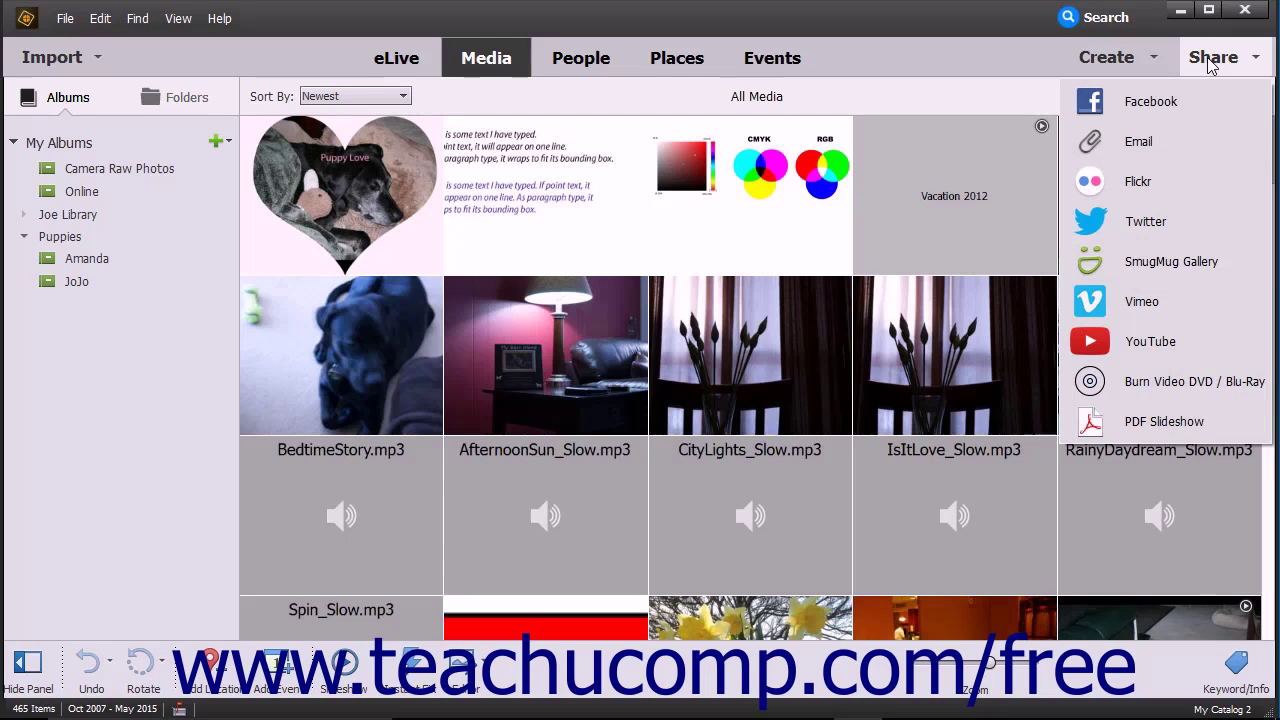
left_click(1211, 60)
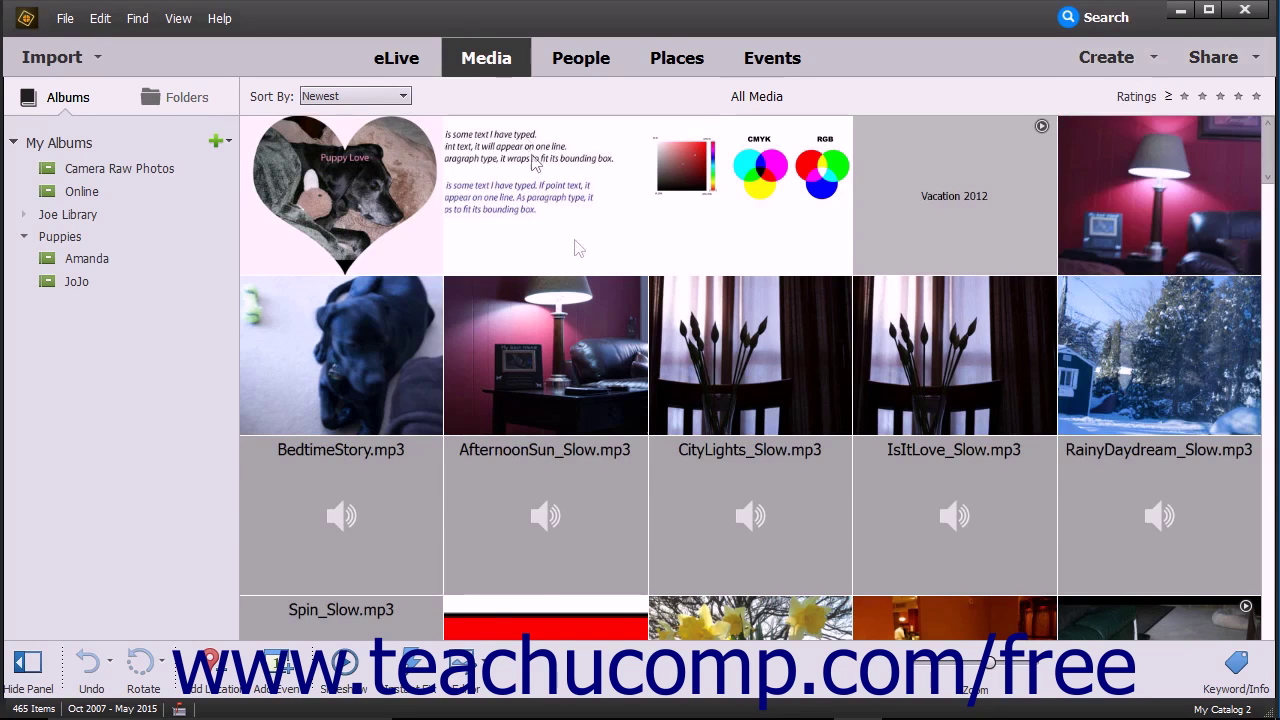
scroll(582, 272, "down", 2)
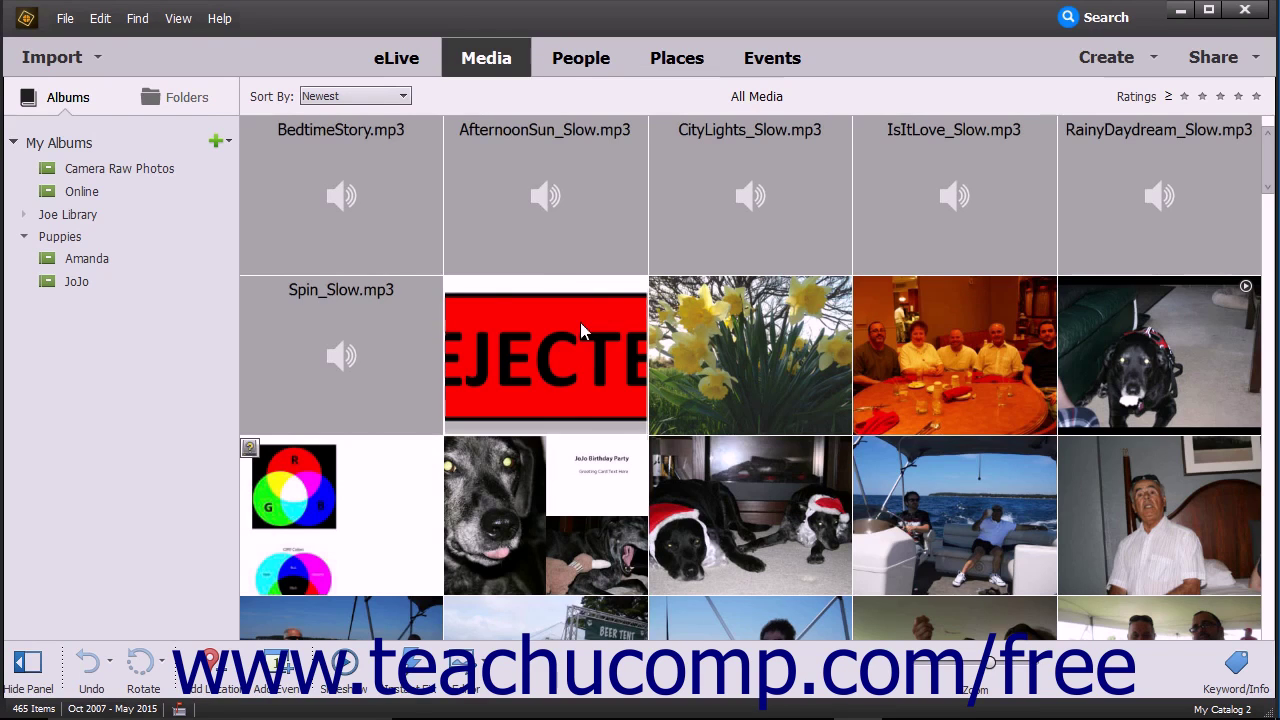
scroll(580, 322, "down", 1)
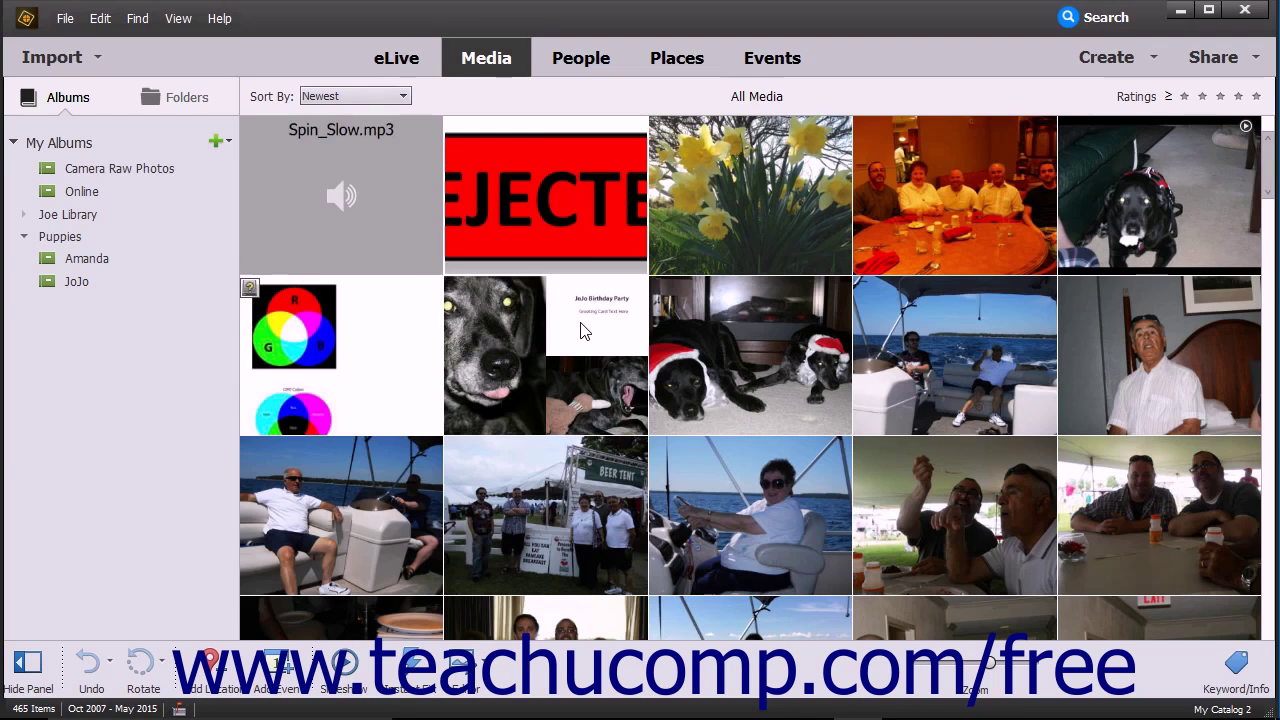
left_click(178, 18)
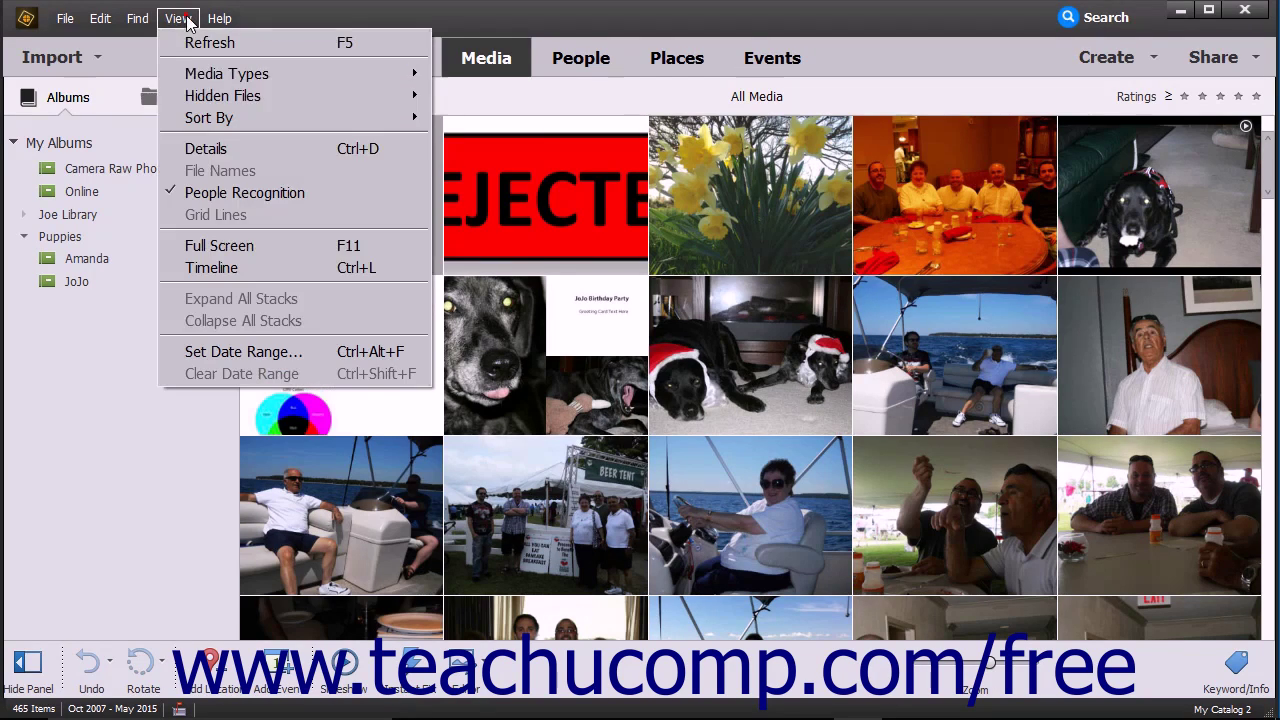
left_click(204, 150)
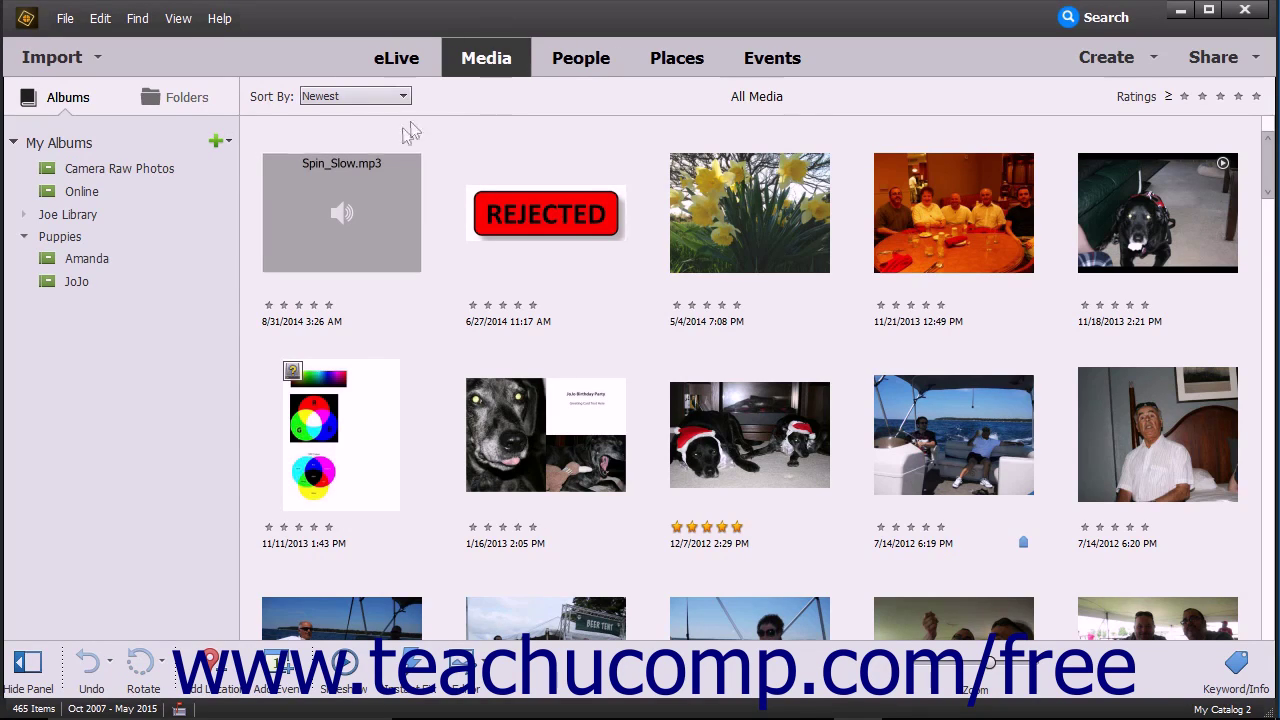
left_click(178, 18)
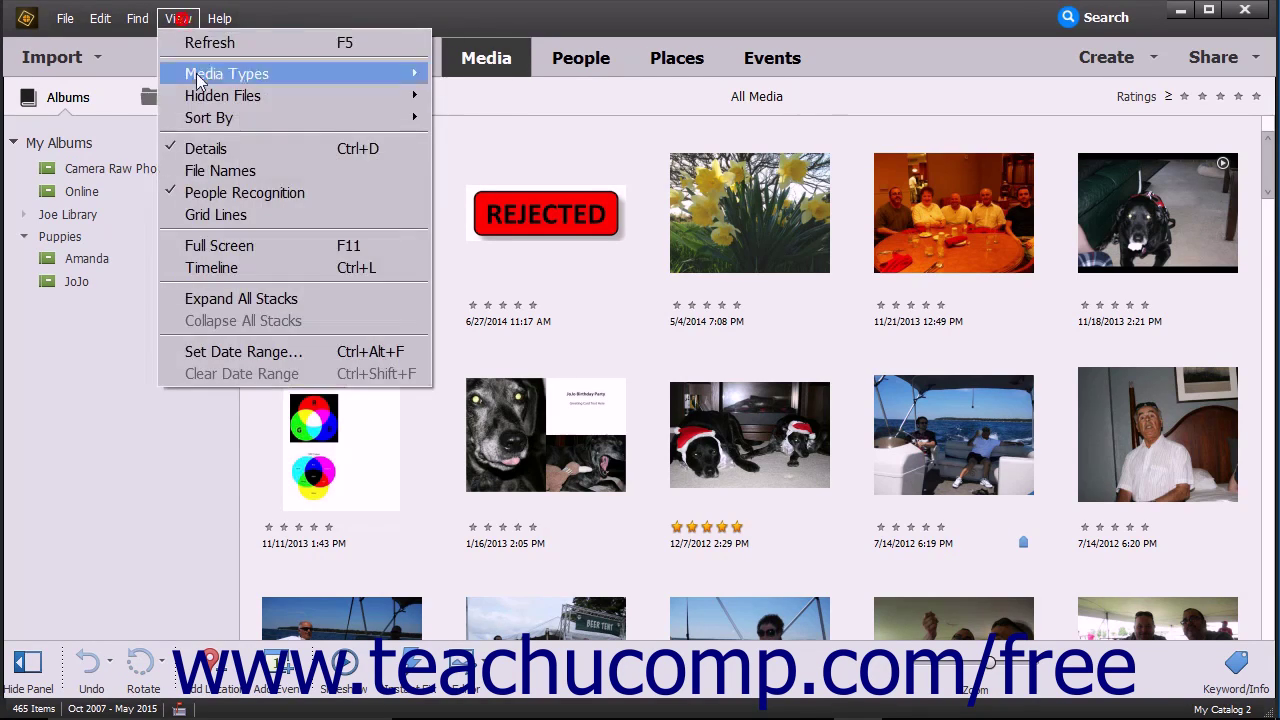
left_click(210, 148)
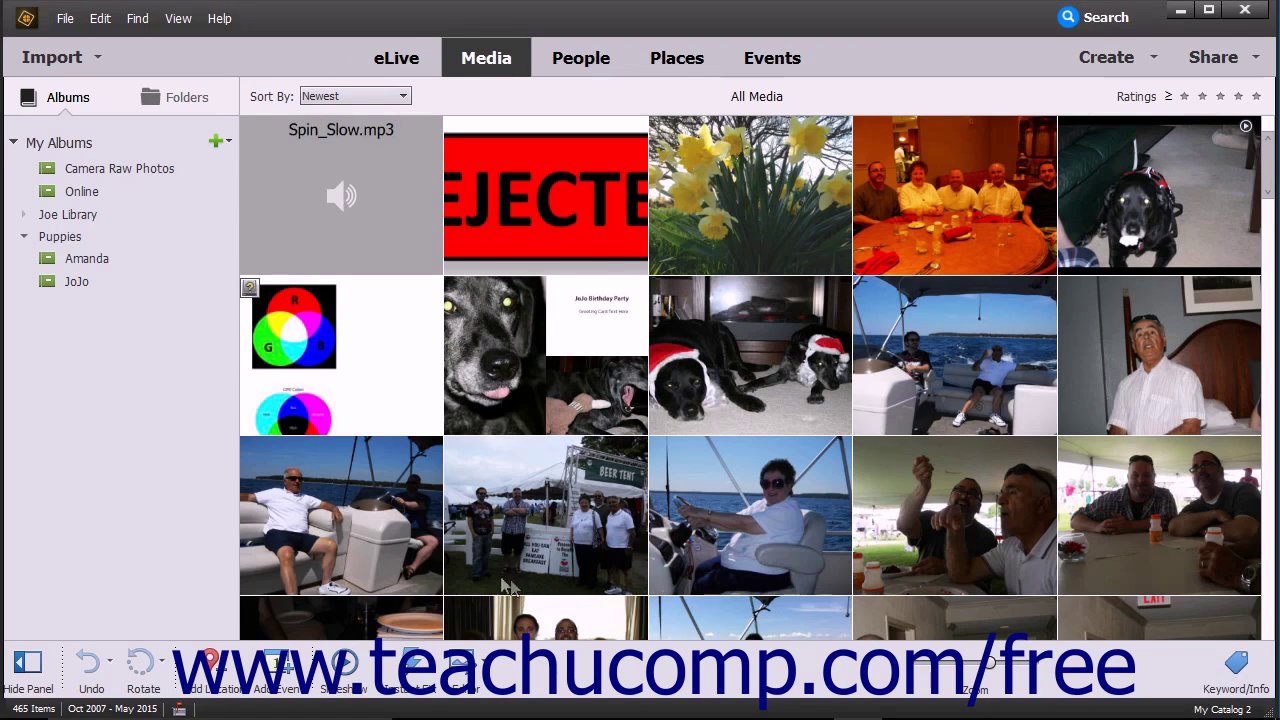
left_click(384, 525)
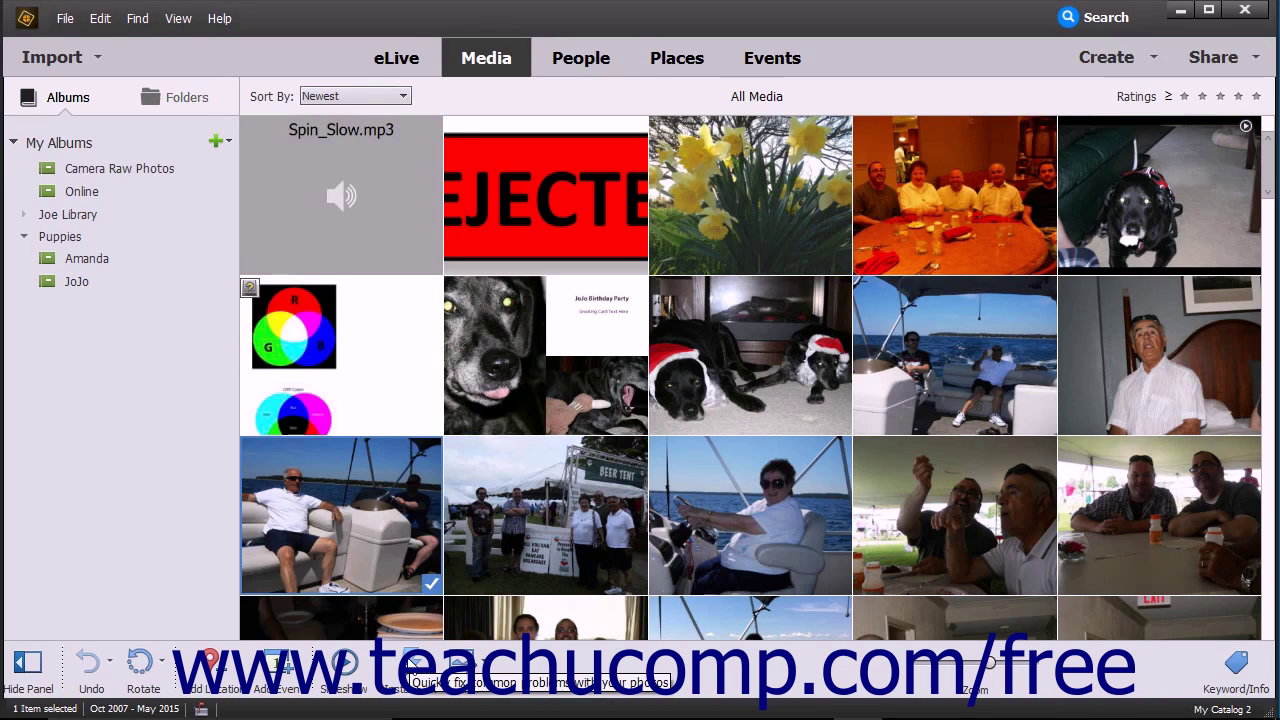
- Preview the two-men boat photo in Instant Fix, return to the grid, and show its Blue Photos tag
left_click(404, 658)
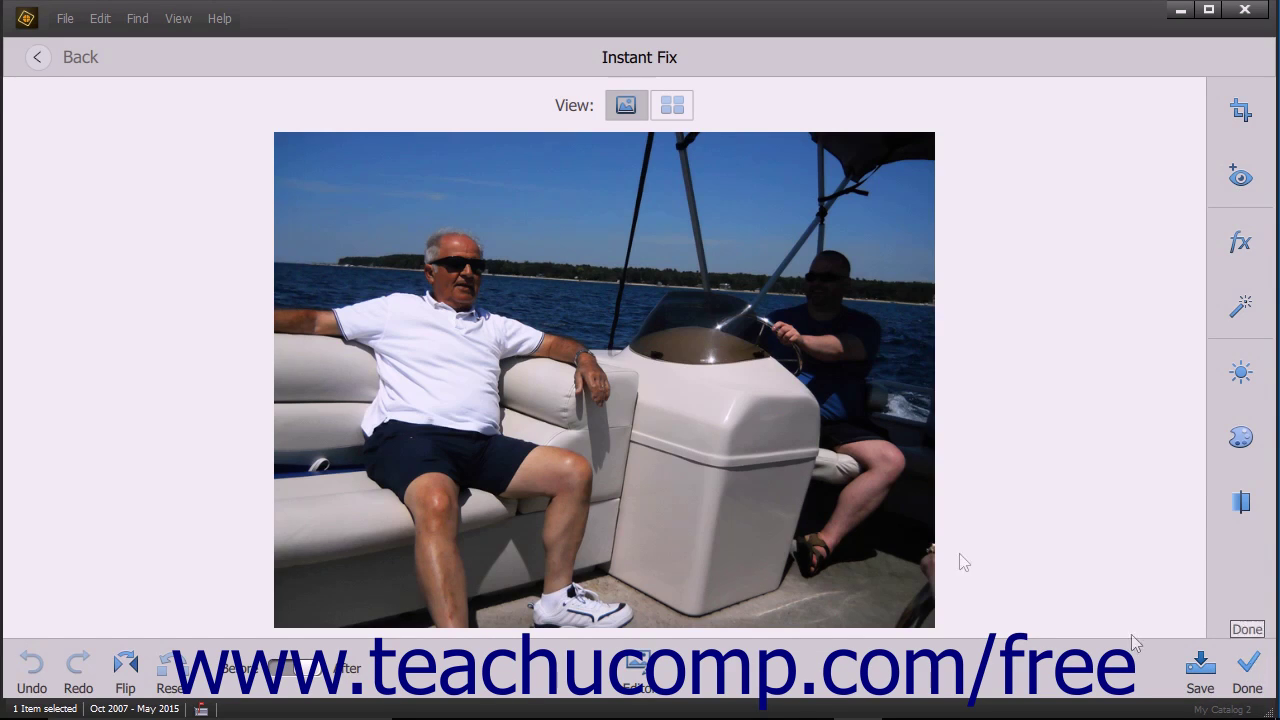
left_click(37, 58)
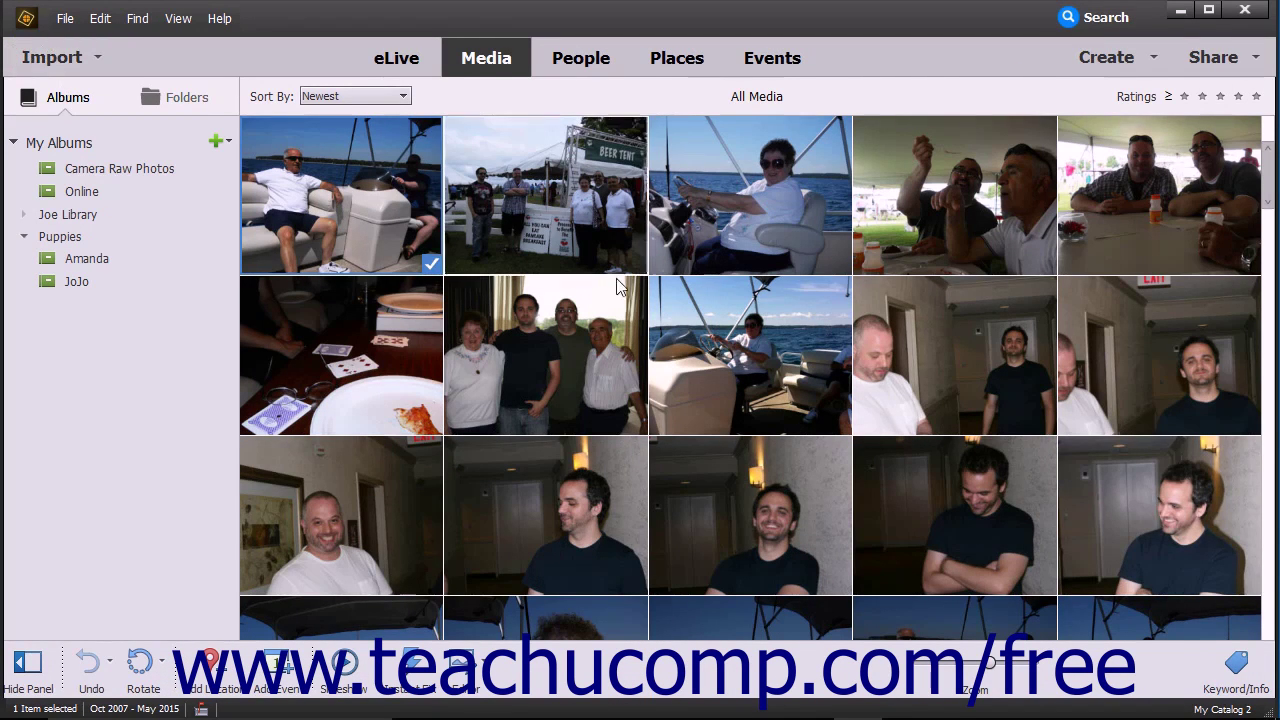
left_click(1236, 668)
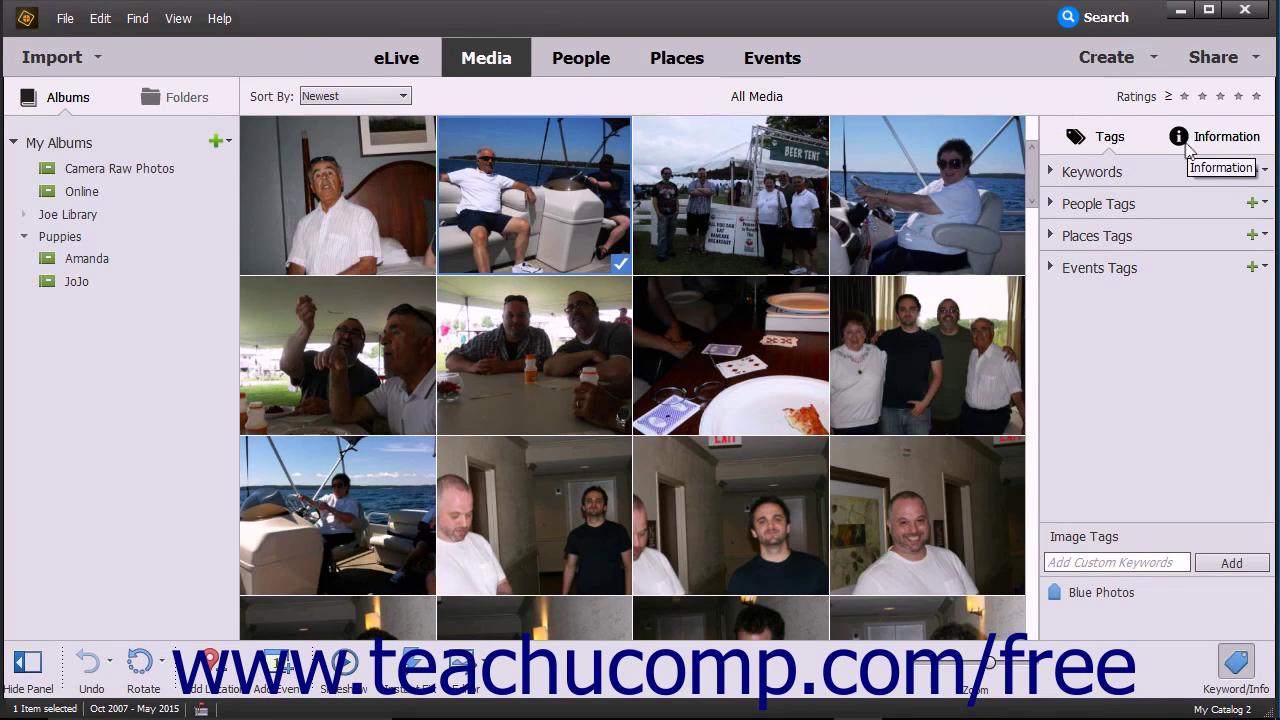
left_click(1236, 662)
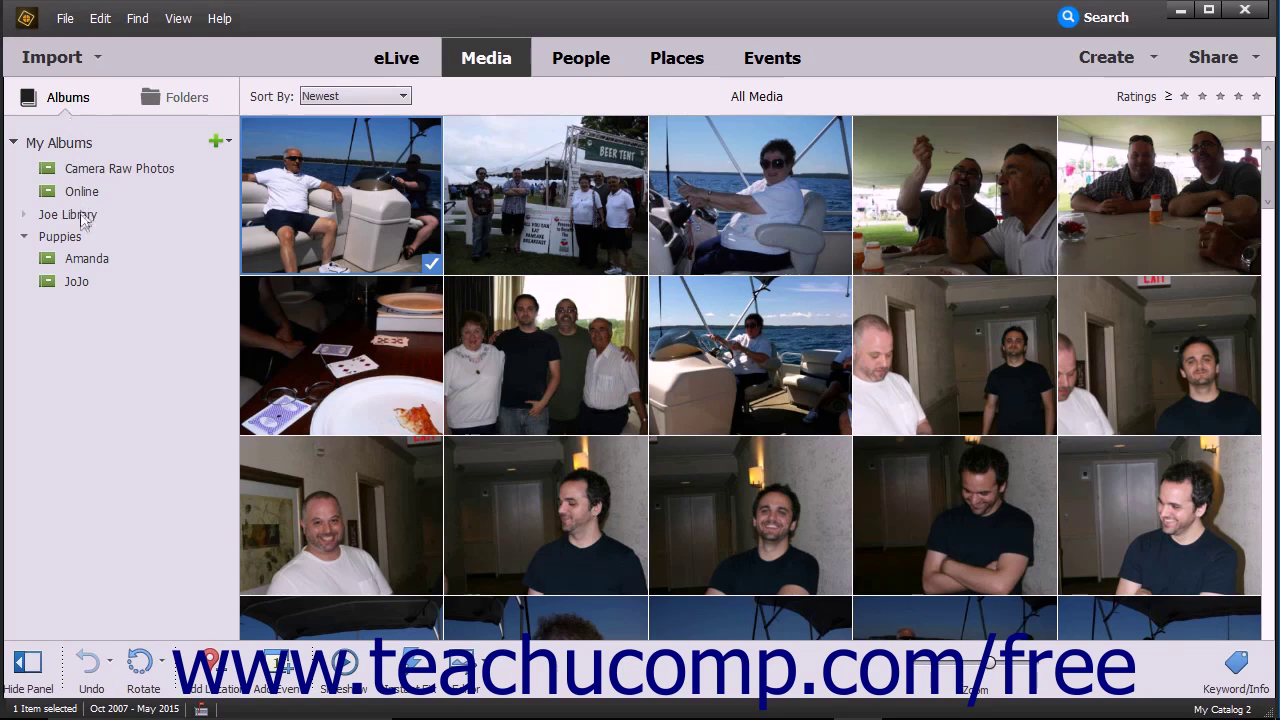
left_click(84, 264)
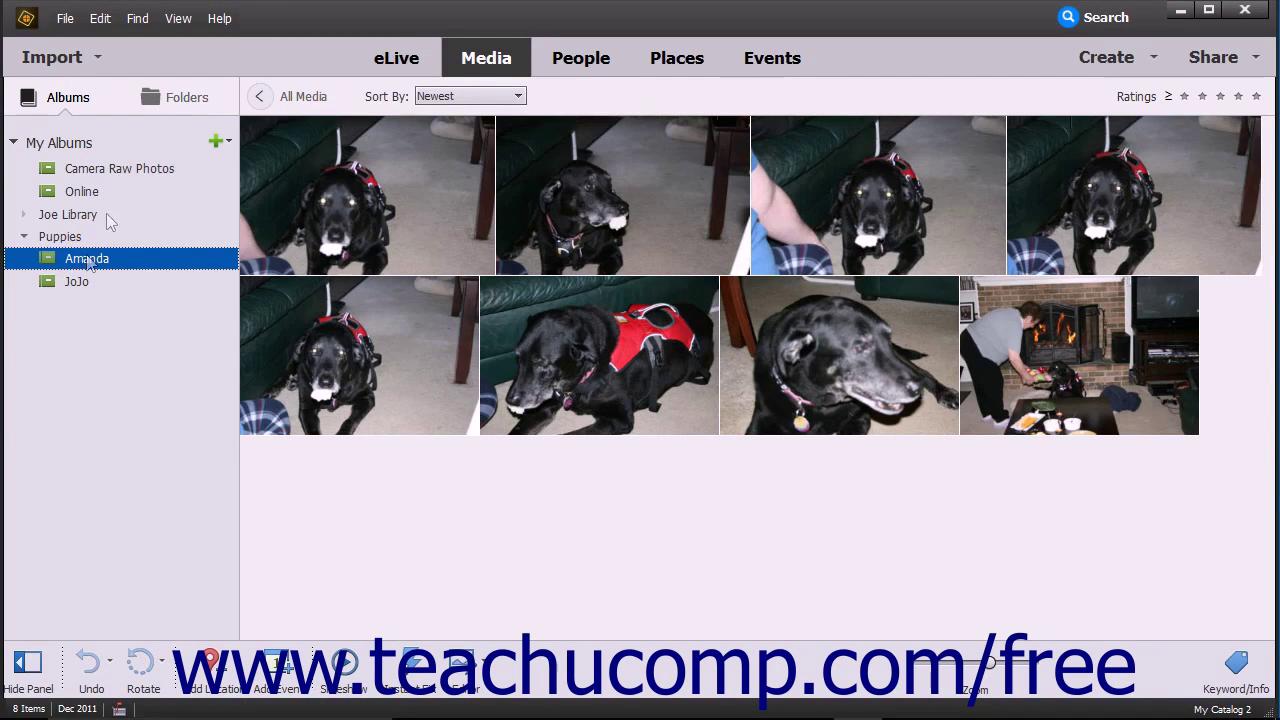
- Switch to the Folders view and display the first JoJo folder's 22 photos from Nov 2008
left_click(174, 100)
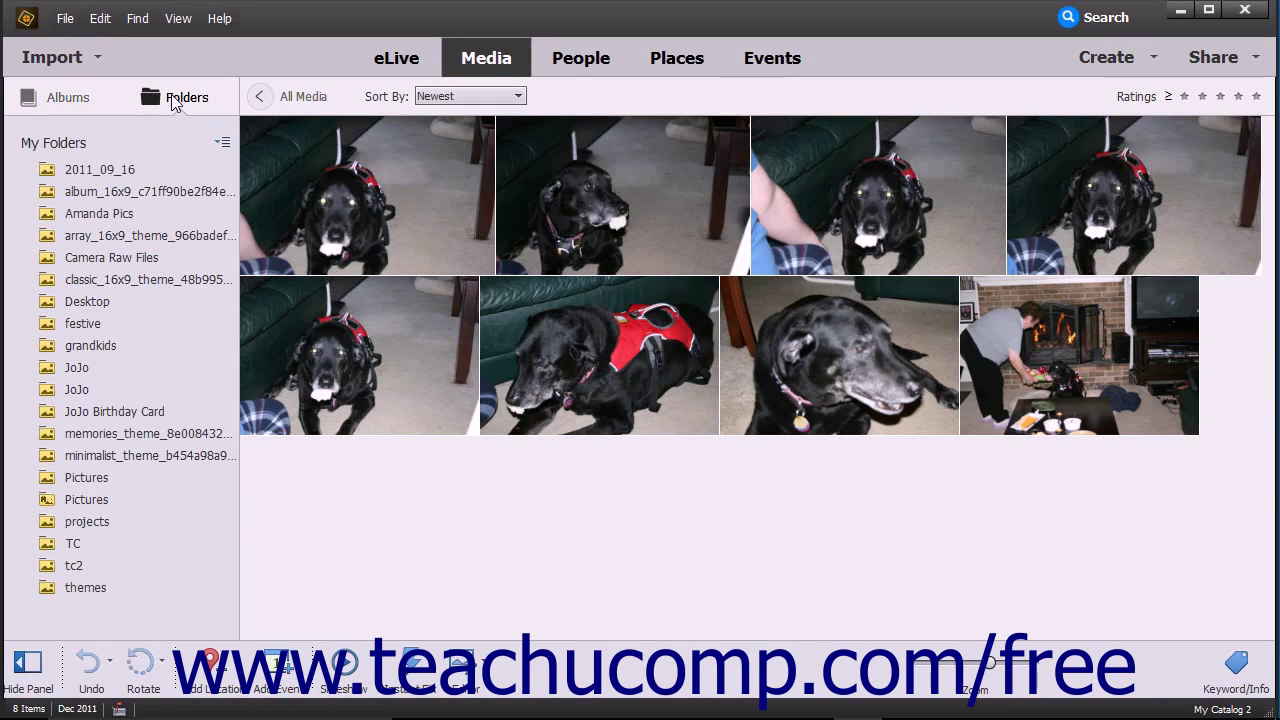
left_click(84, 367)
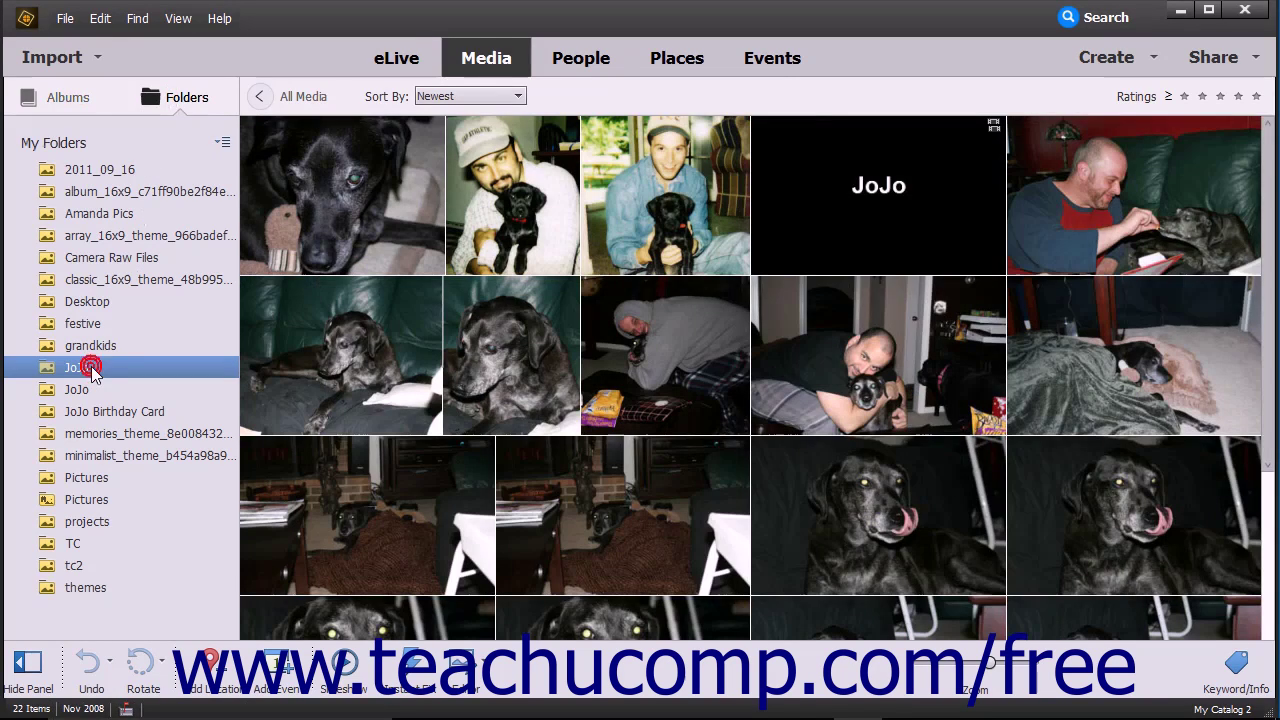